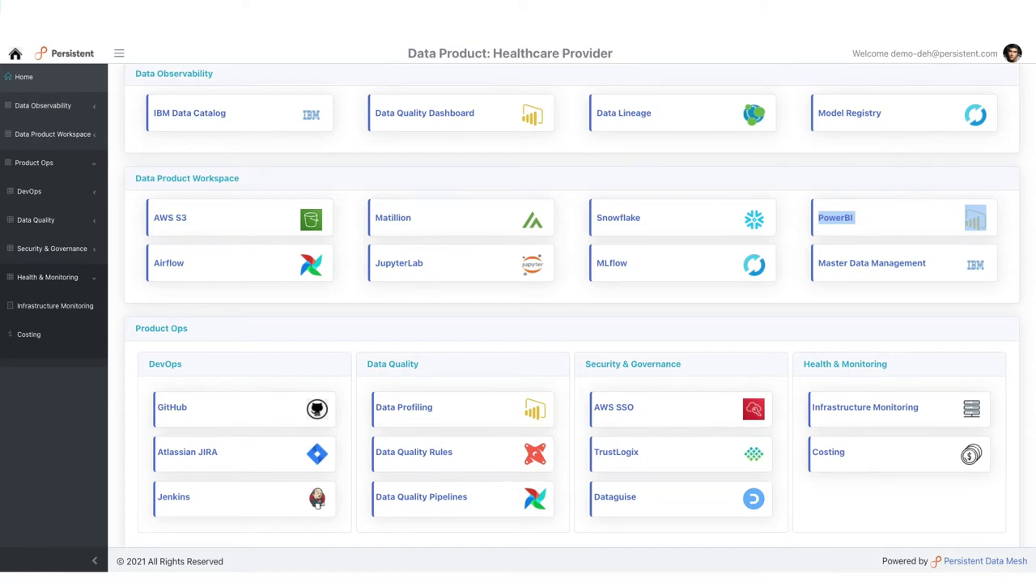
Step: Browse the IBM Data Catalog and Data Quality Dashboard, then open the Snowflake capitation cost worksheet
left_click(212, 119)
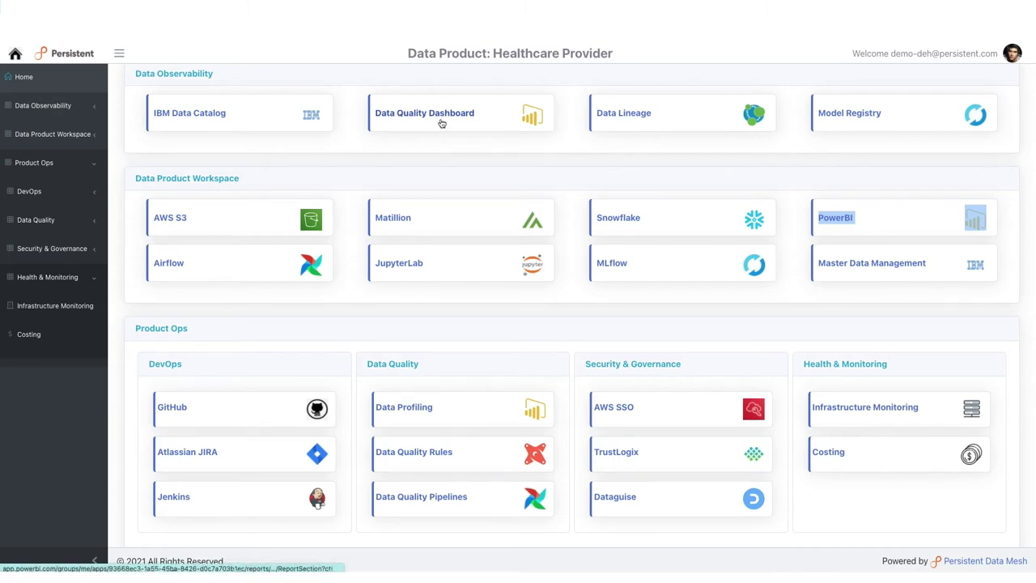
left_click(442, 119)
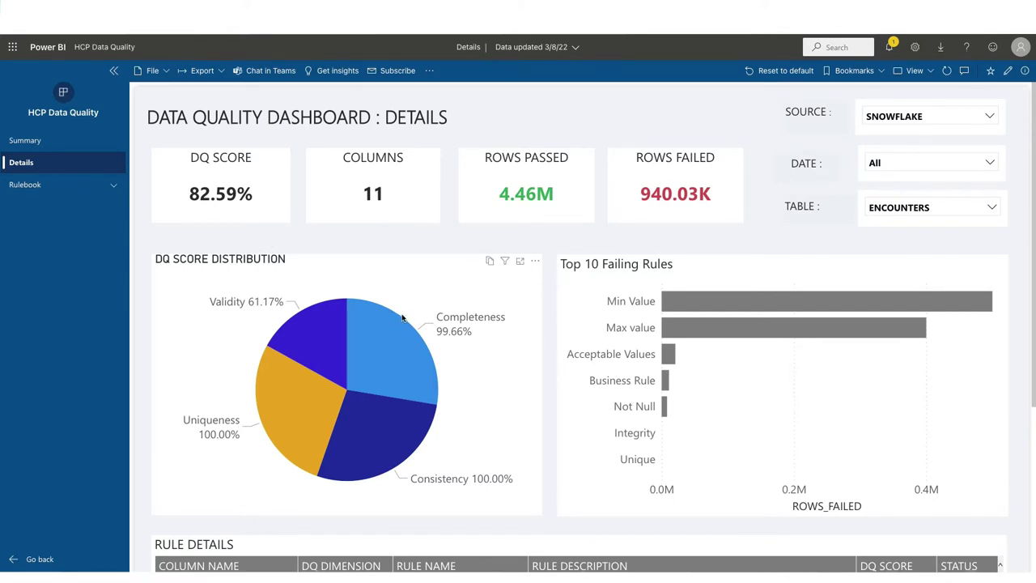
scroll(404, 318, "down", 1)
scroll(404, 318, "down", 5)
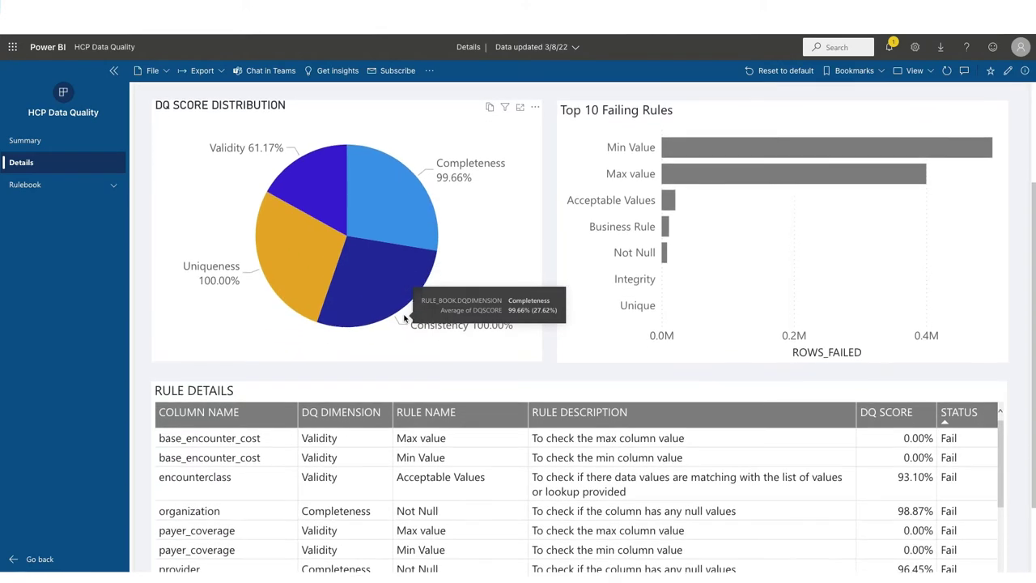
scroll(412, 380, "down", 5)
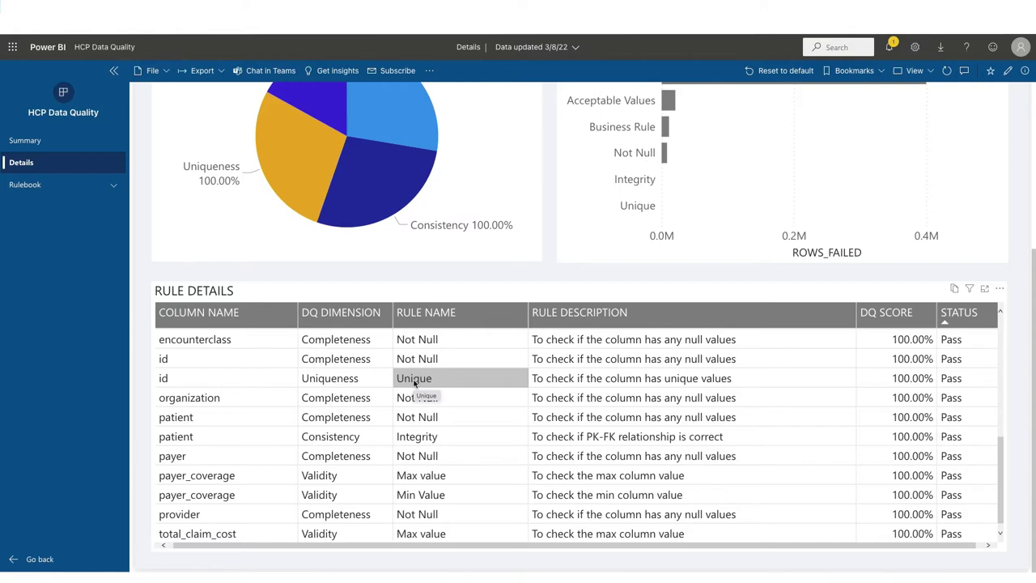
scroll(421, 381, "up", 5)
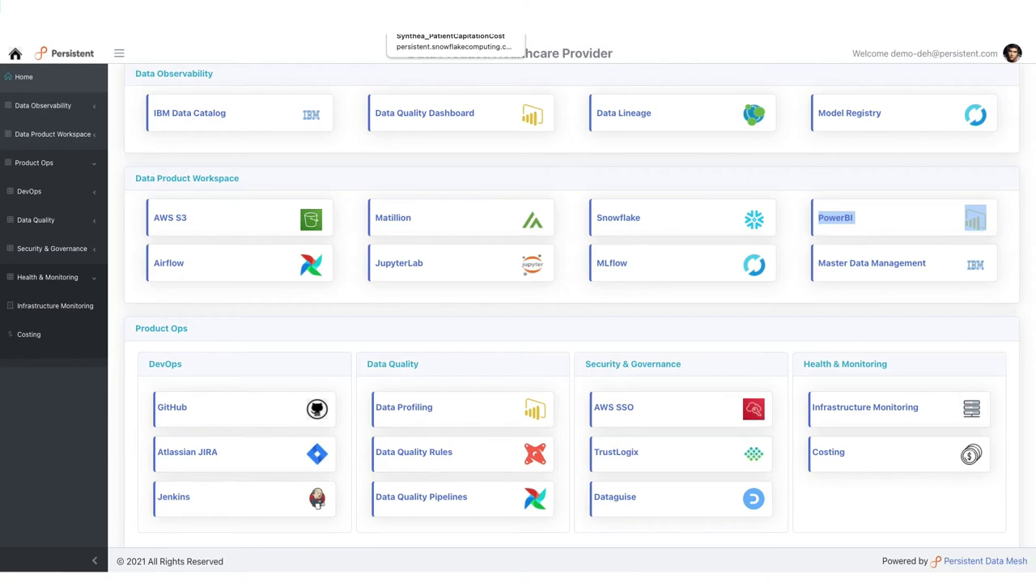
left_click(455, 16)
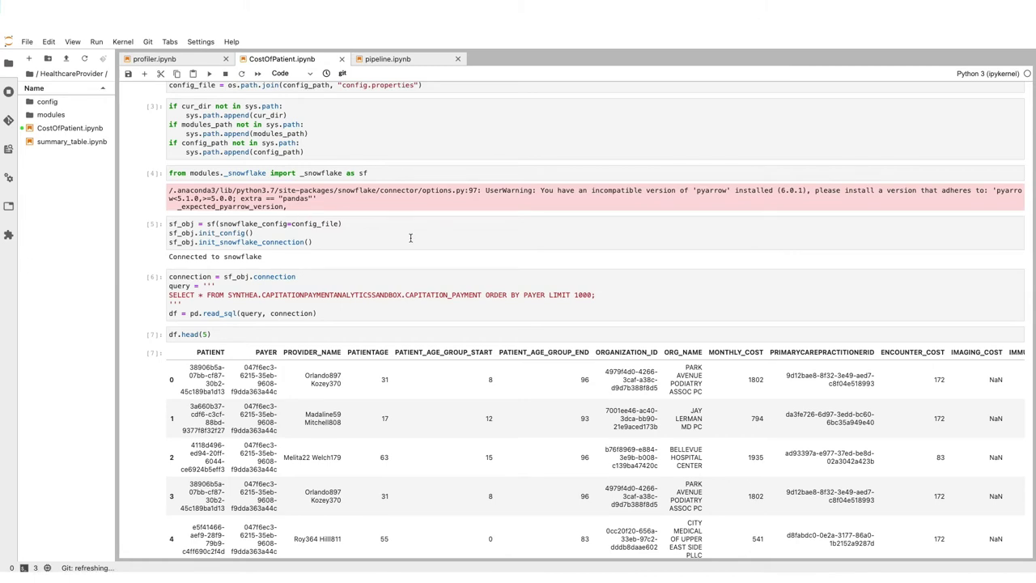
Step: Scroll through the CostOfPatient notebook's df.describe() output and cost sums
scroll(410, 238, "down", 2)
scroll(411, 237, "up", 1)
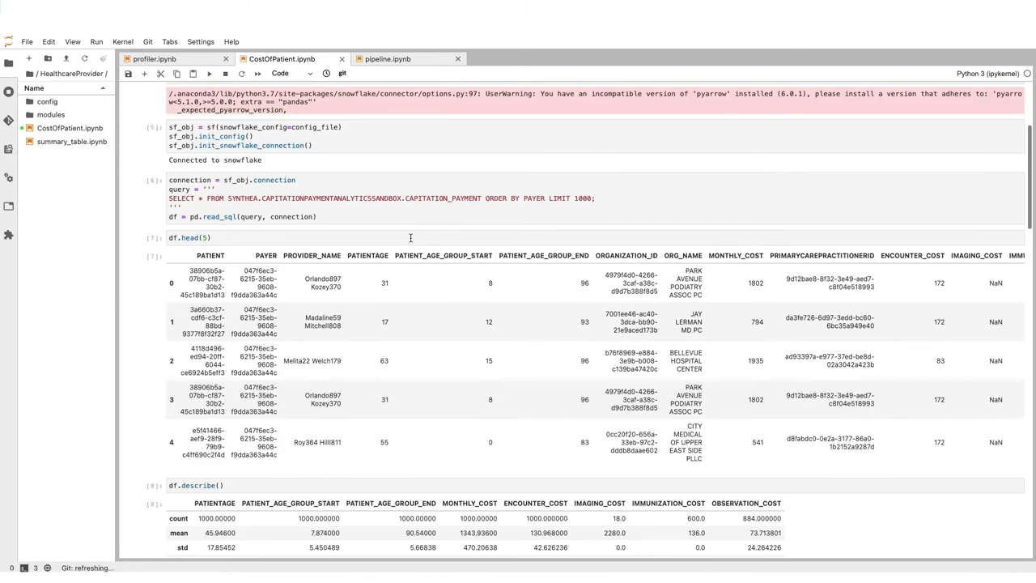
scroll(410, 239, "down", 3)
scroll(411, 240, "down", 1)
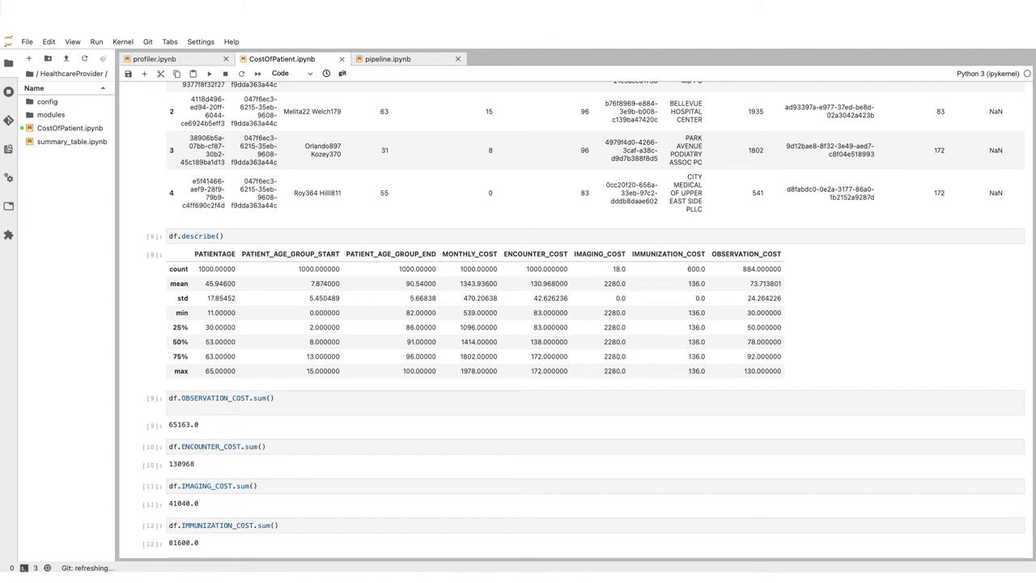
scroll(381, 211, "down", 1)
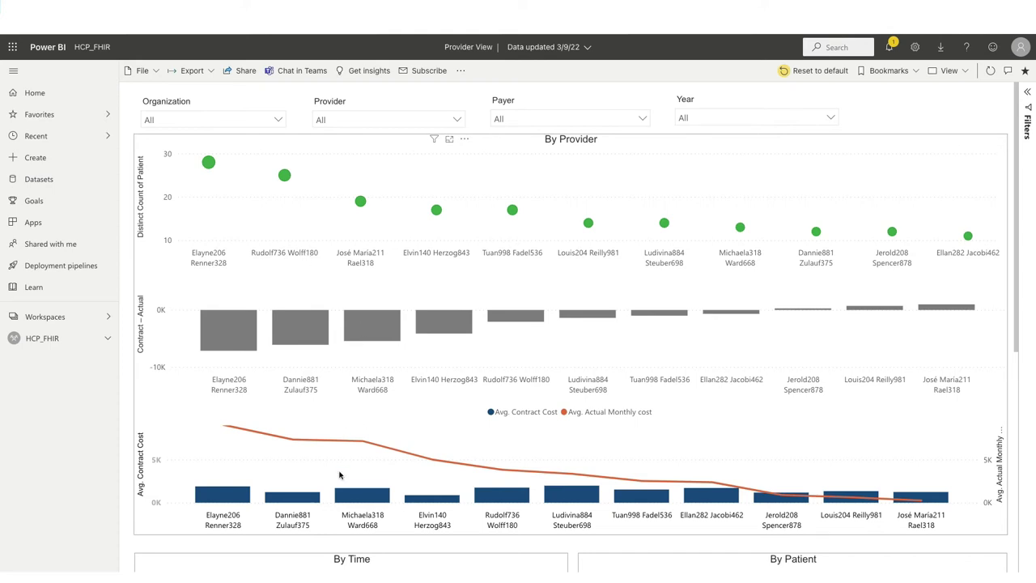
scroll(346, 462, "down", 1)
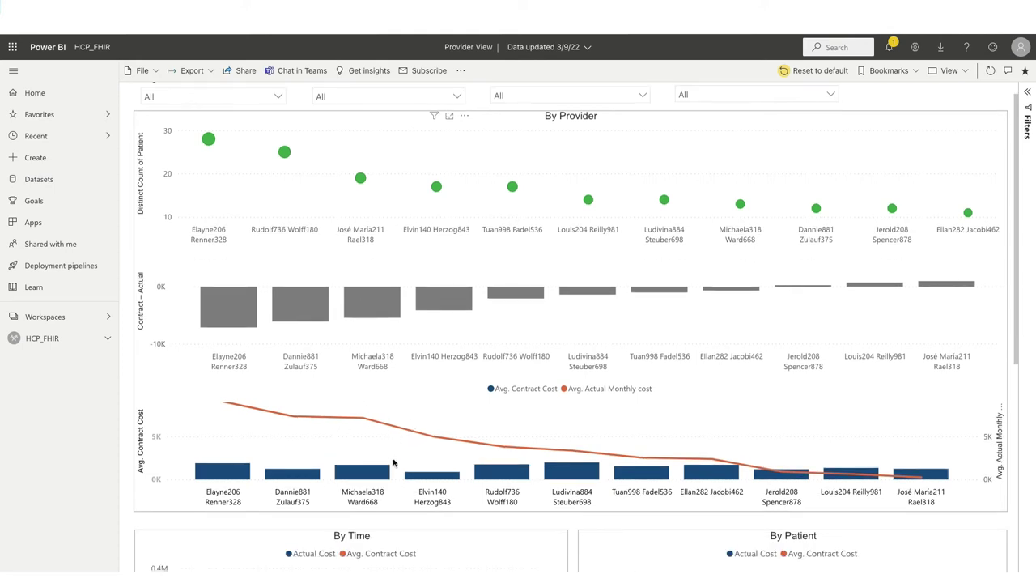
scroll(396, 464, "down", 3)
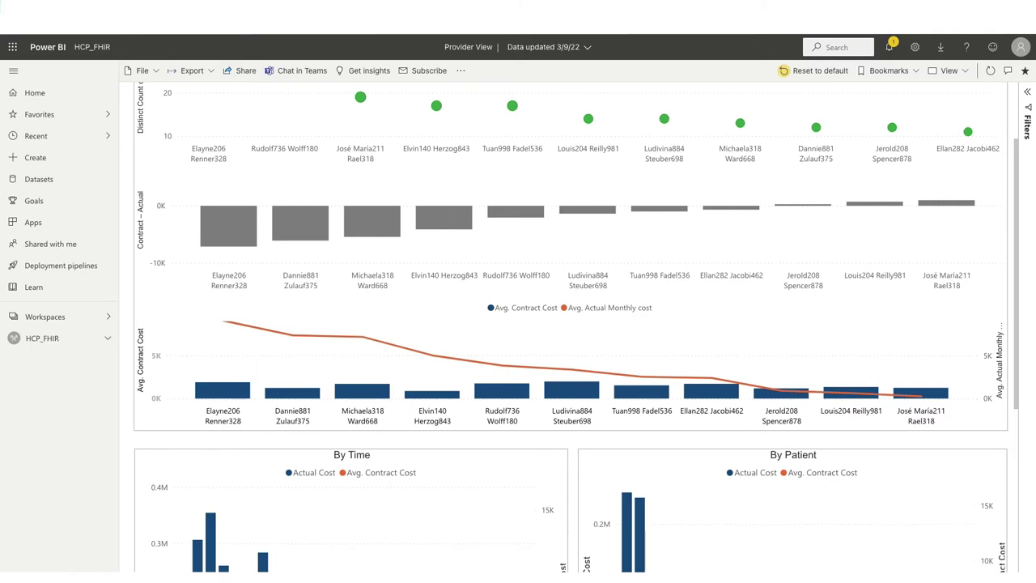
scroll(410, 238, "up", 4)
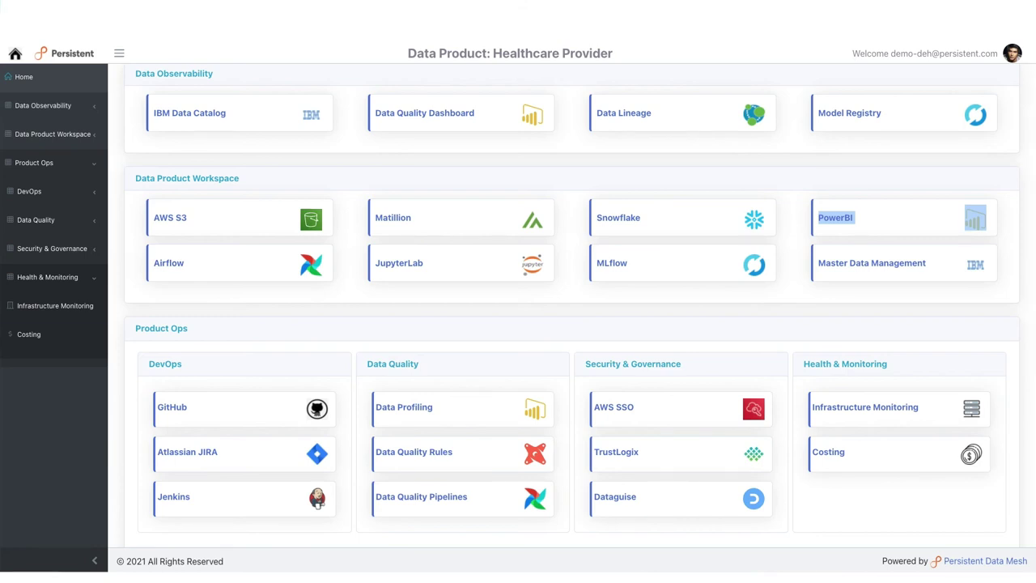
Step: Scroll down the portal home to the Product Ops entries such as Infrastructure Monitoring and Costing
scroll(534, 403, "down", 1)
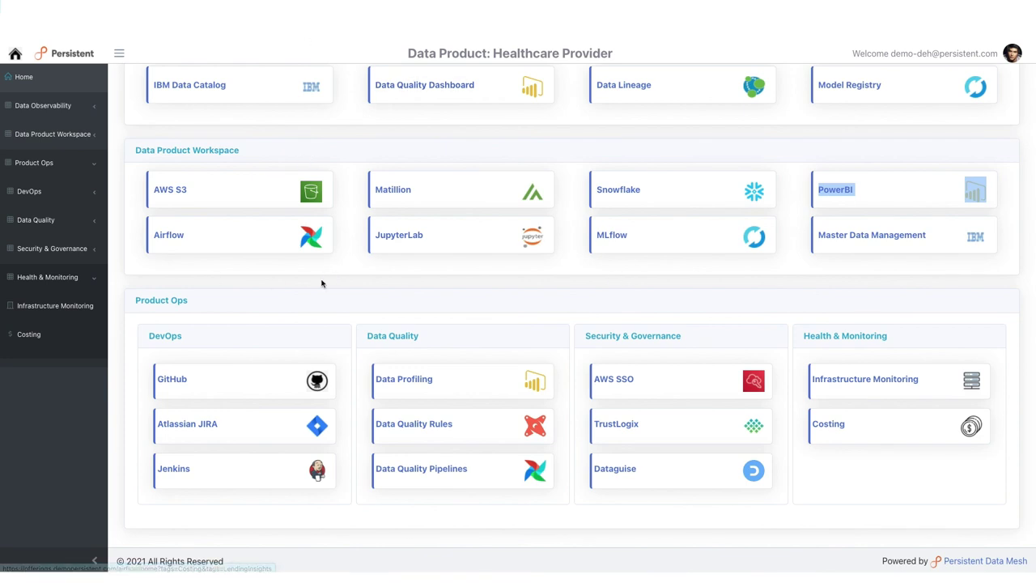
left_click(4, 334)
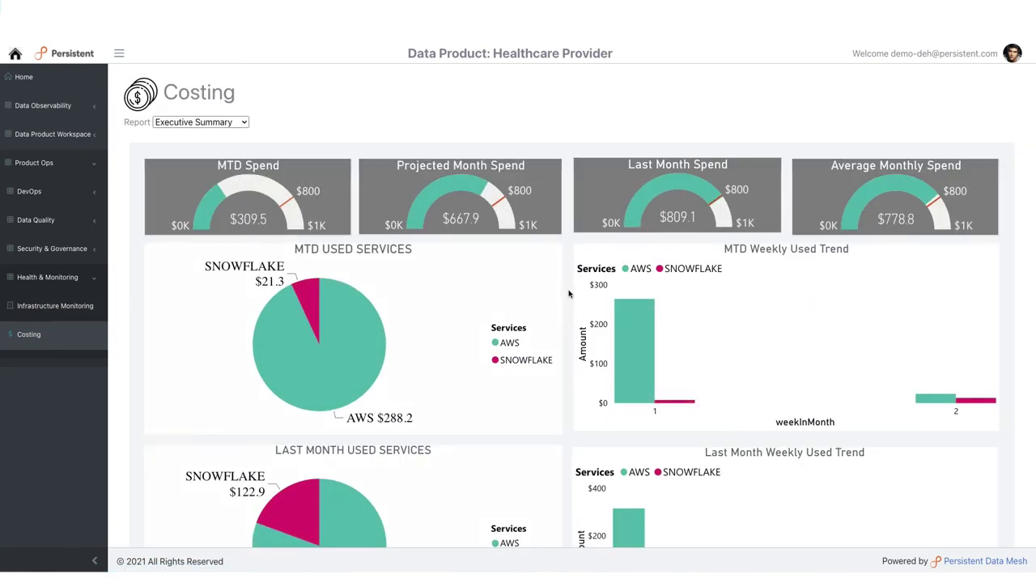
Step: Scroll down the Costing executive summary to review the AWS and Snowflake spend breakdown
scroll(562, 293, "down", 1)
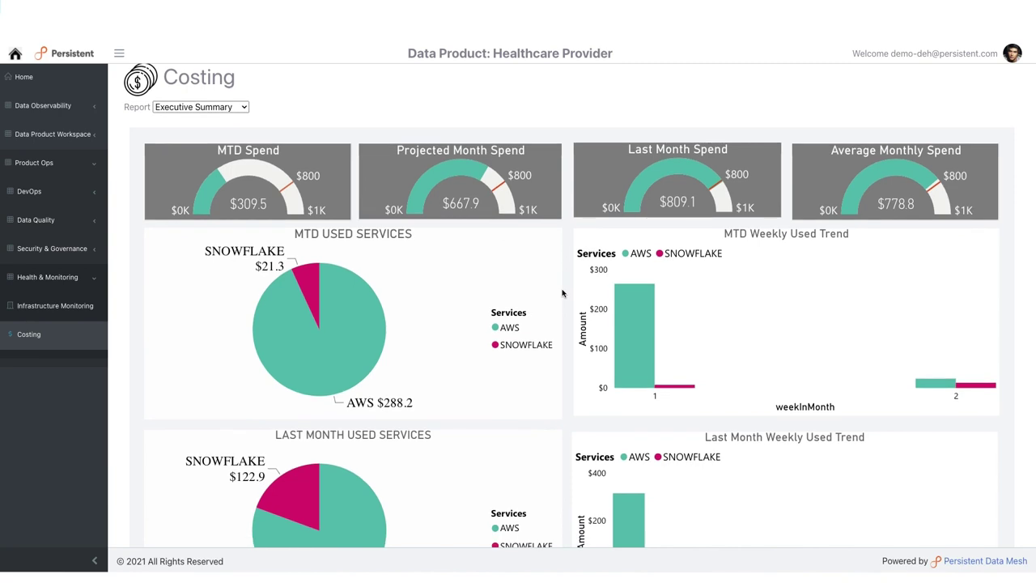
scroll(562, 293, "down", 1)
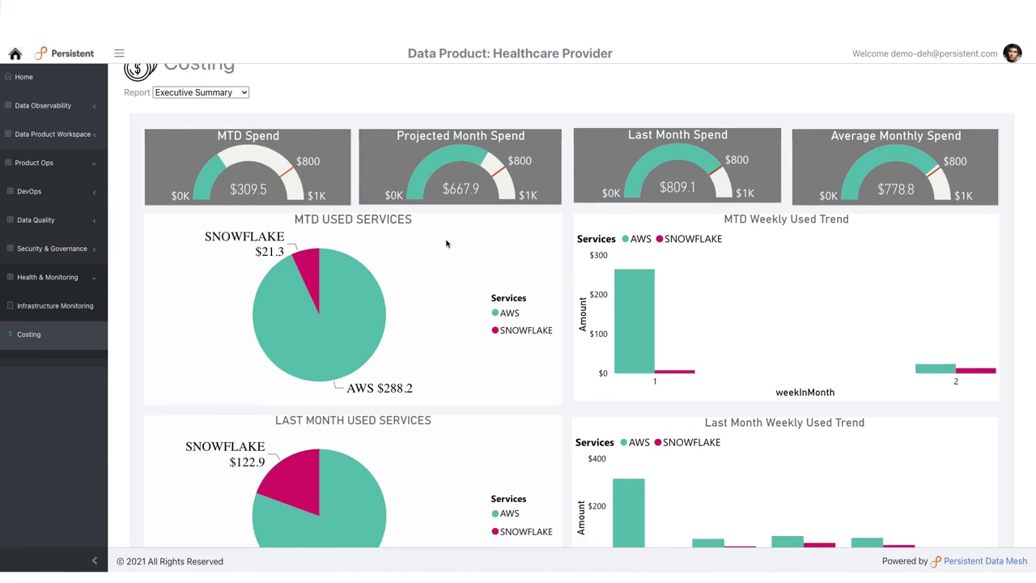